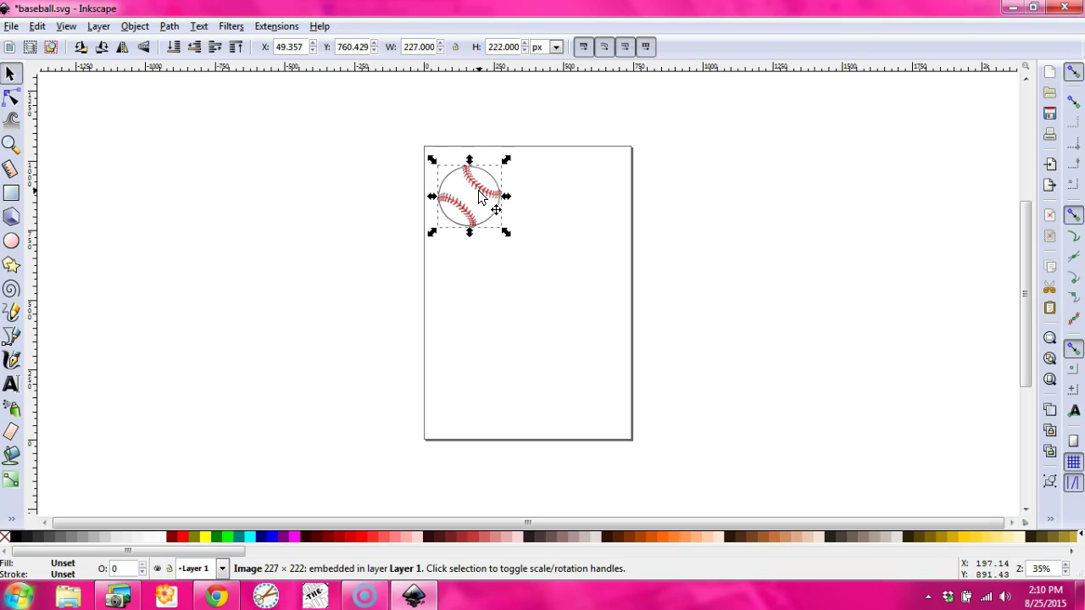
Step: Set up Trace Bitmap on the baseball image: edge detection, threshold 1.000, live preview on
{"action": "left_click", "coordinate": [467, 169]}
{"action": "left_click", "coordinate": [480, 199]}
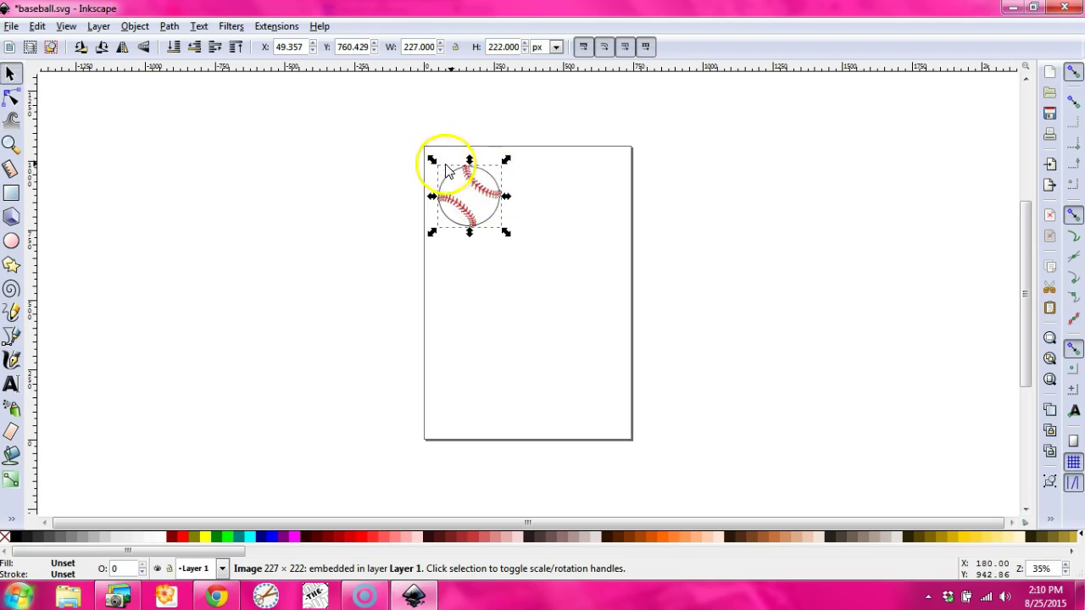
{"action": "right_click", "coordinate": [481, 196]}
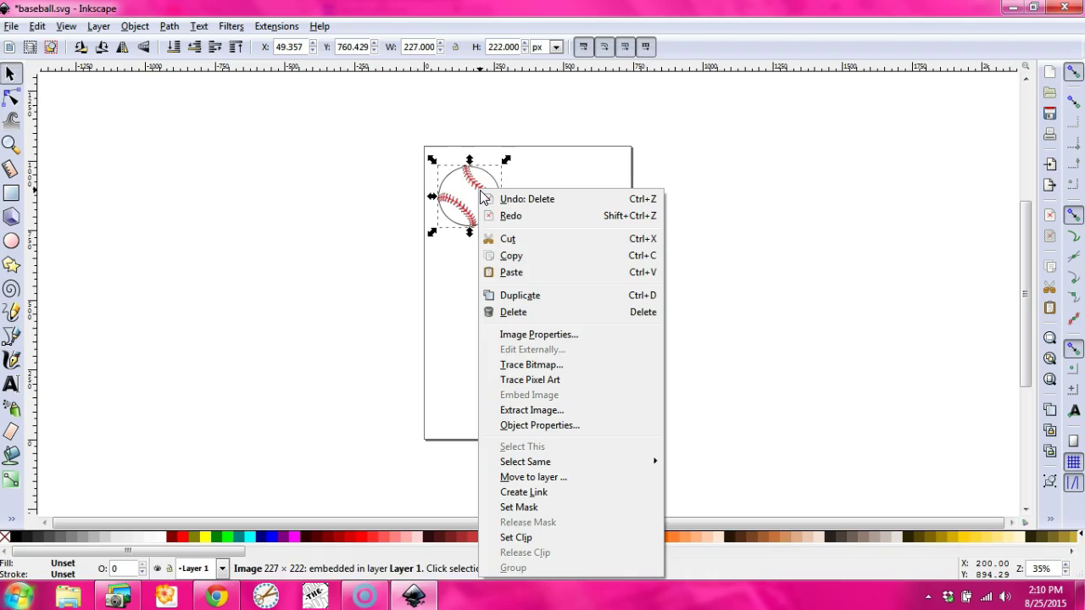
{"action": "left_click", "coordinate": [540, 366]}
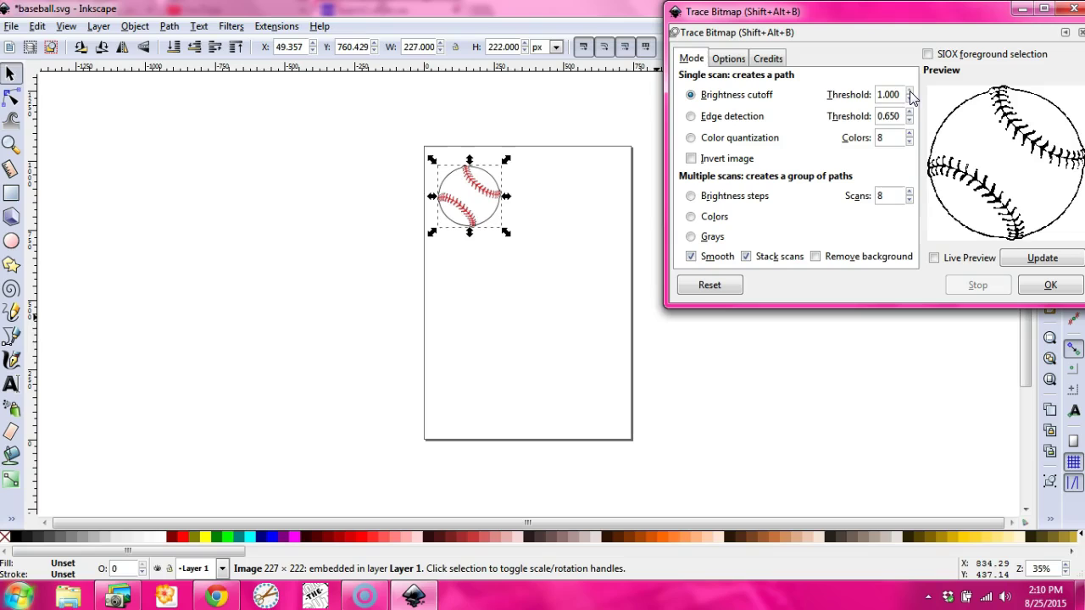
{"action": "left_click", "coordinate": [690, 116]}
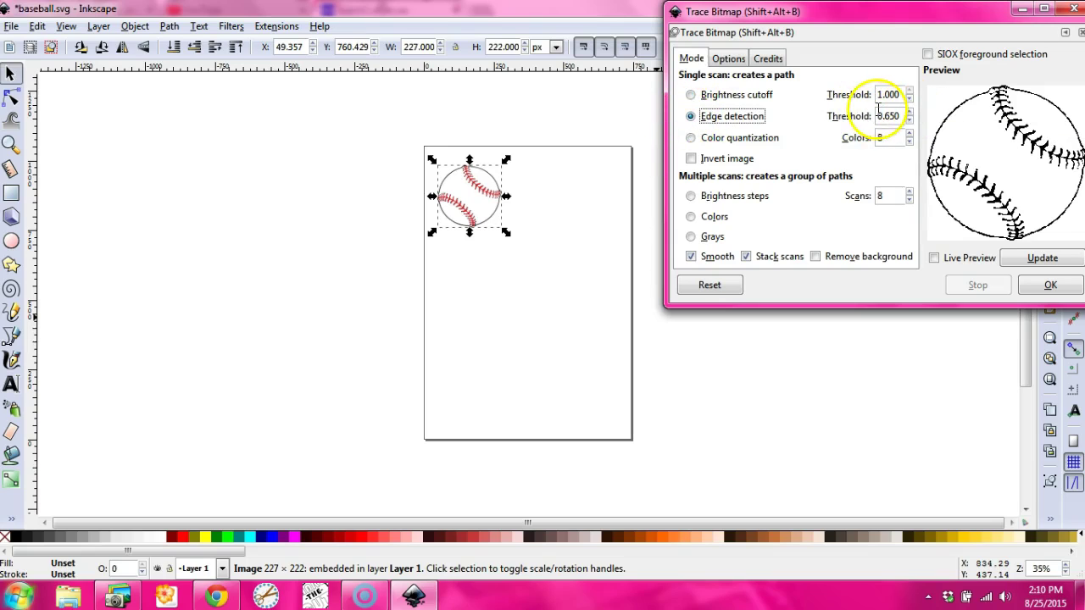
{"action": "left_click", "coordinate": [912, 94]}
{"action": "type", "text": "1.000"}
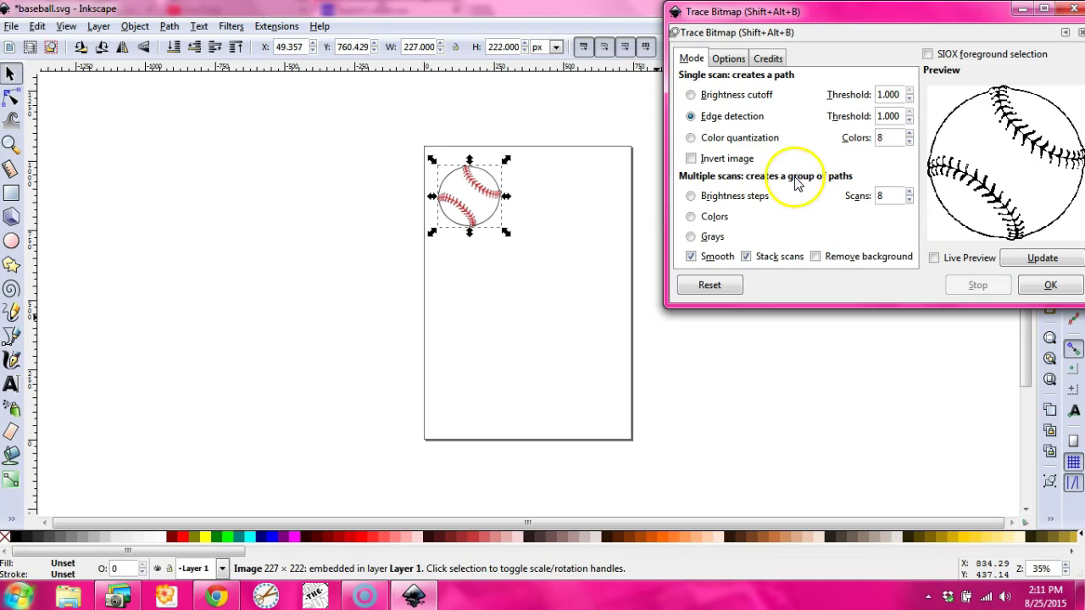
{"action": "left_click", "coordinate": [933, 258]}
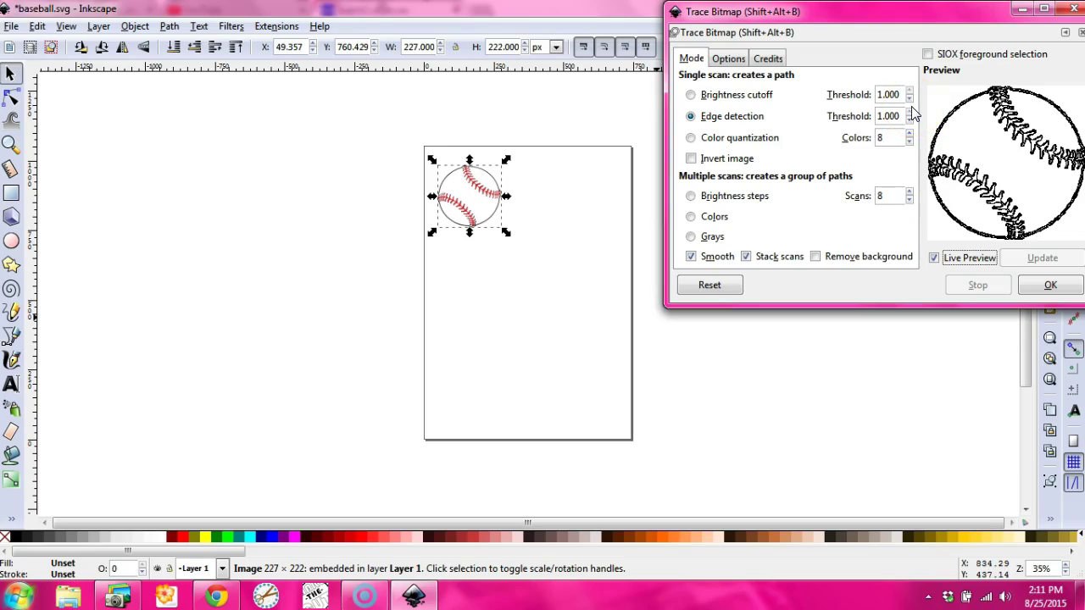
Step: Apply the edge-detection trace, delete the original baseball bitmap, and select the traced copy
{"action": "left_click", "coordinate": [1038, 291]}
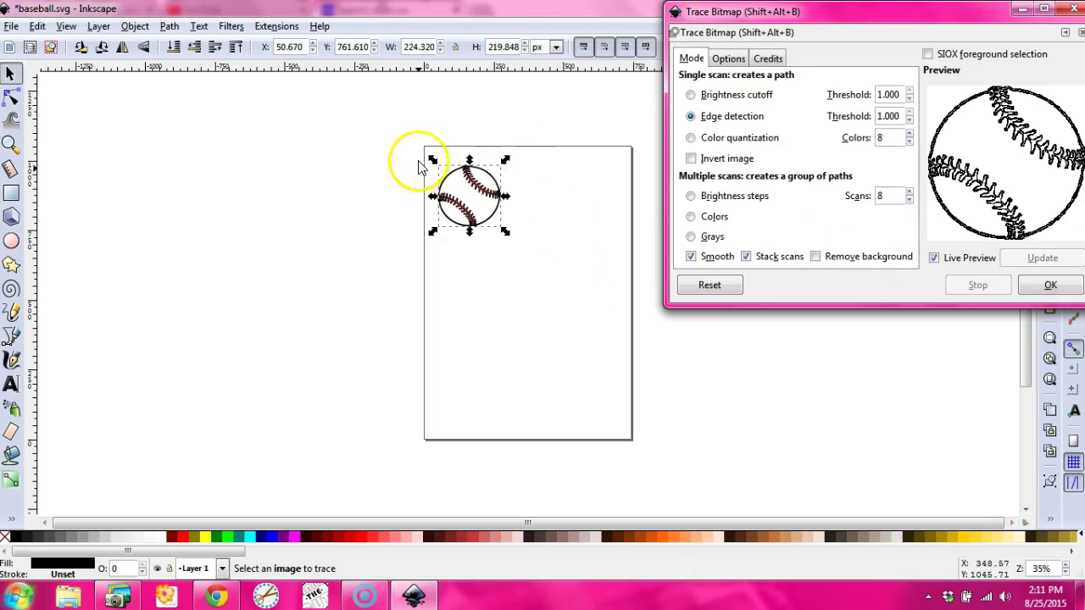
{"action": "left_click_drag", "start_coordinate": [453, 181], "coordinate": [504, 269]}
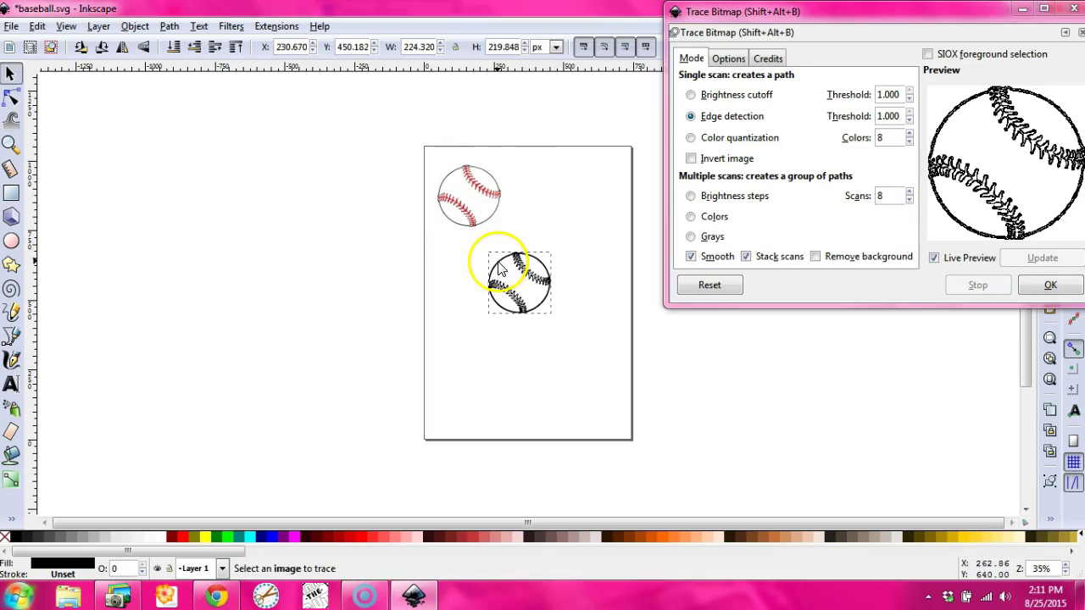
{"action": "right_click", "coordinate": [464, 197]}
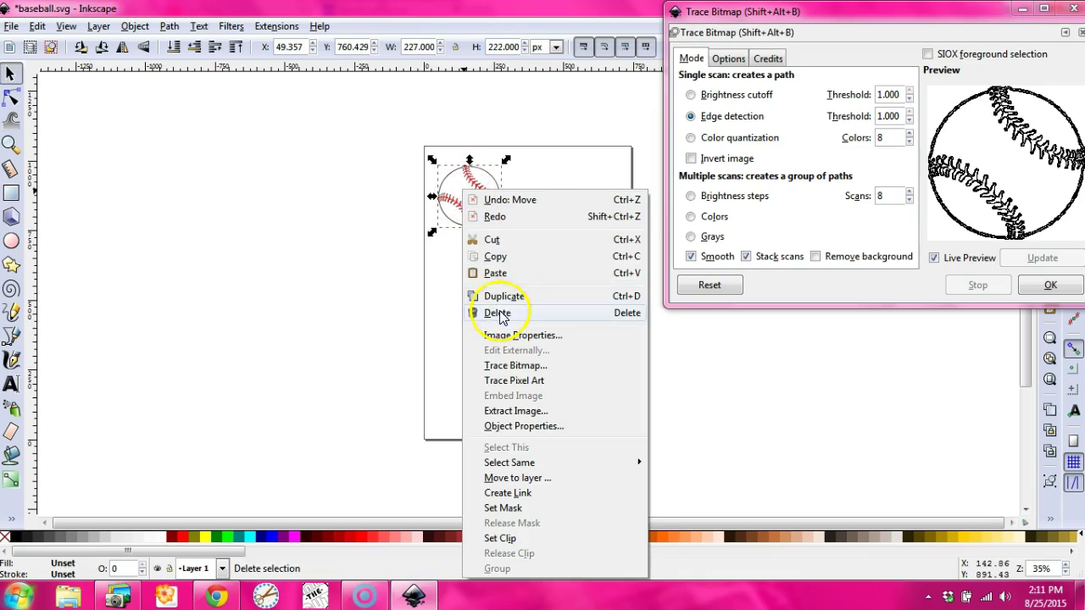
{"action": "left_click", "coordinate": [499, 313]}
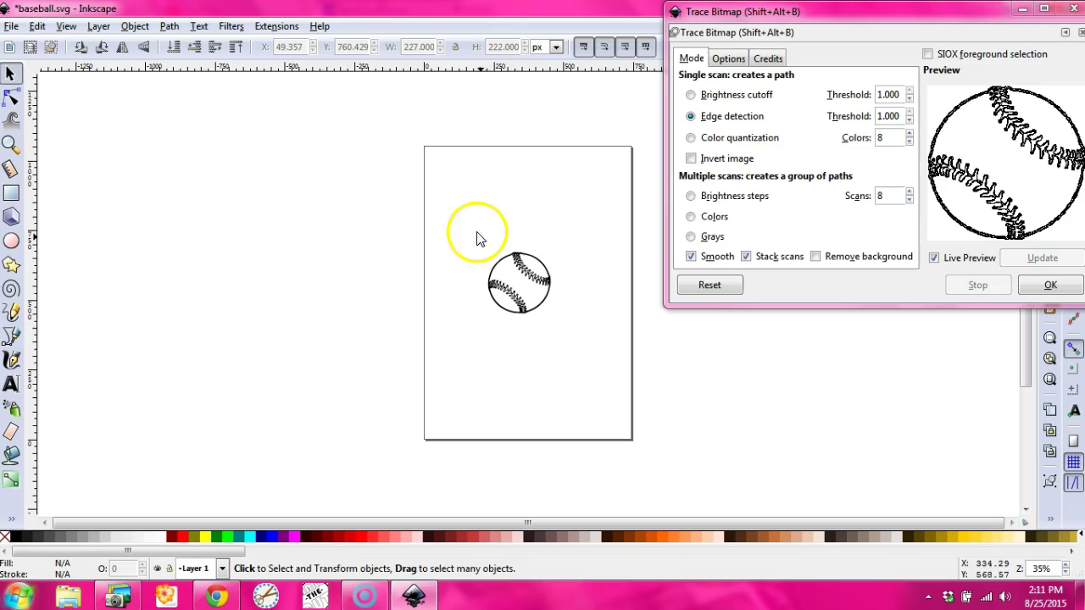
{"action": "left_click_drag", "start_coordinate": [470, 227], "coordinate": [563, 322]}
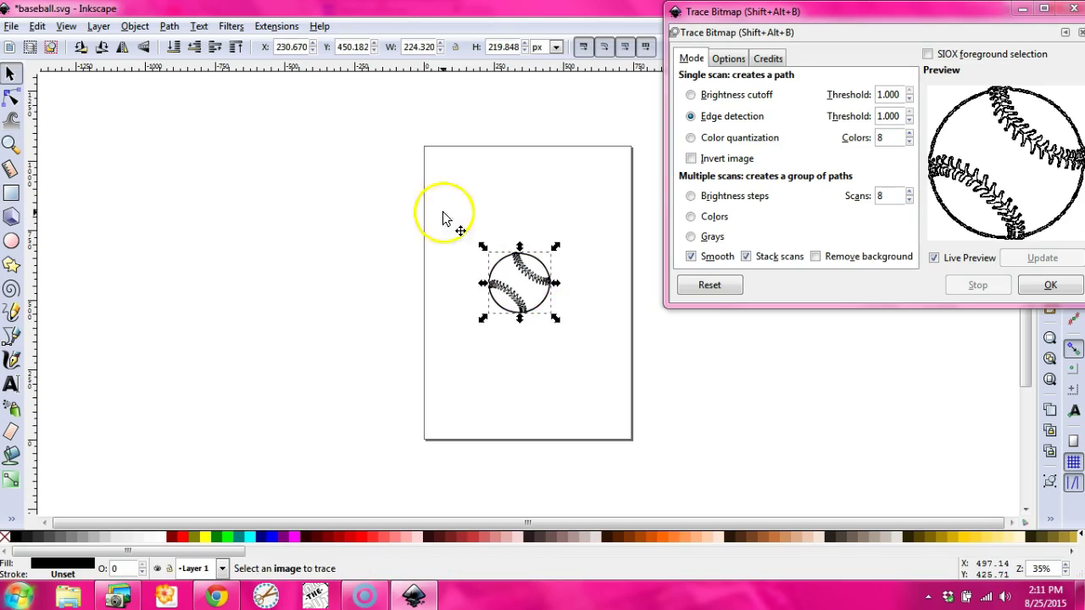
Step: Save the traced drawing as Plain SVG, replacing the existing baseball.svg
{"action": "left_click", "coordinate": [12, 28]}
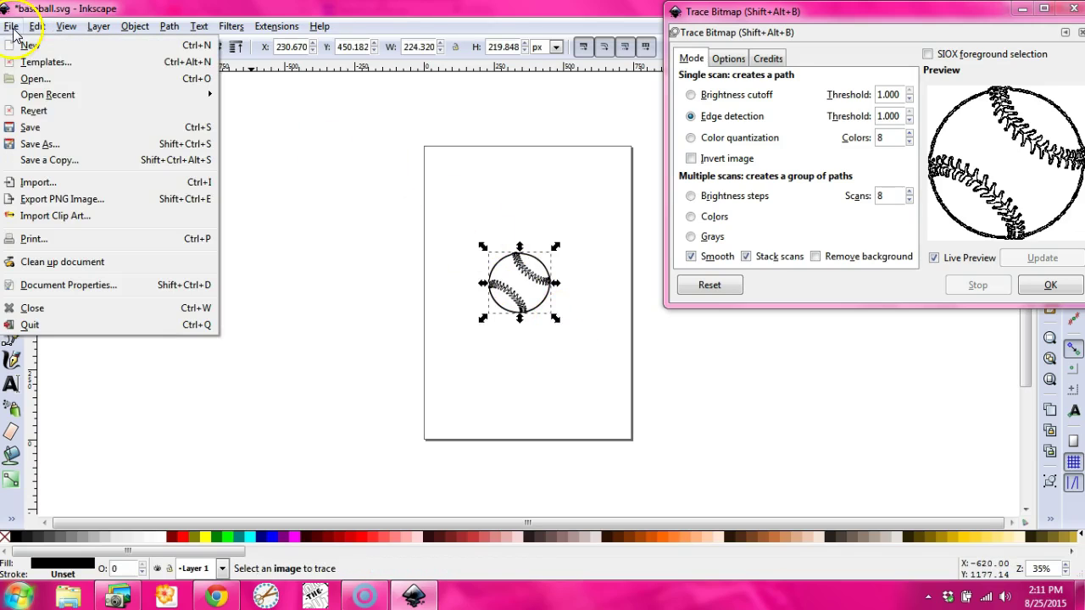
{"action": "left_click", "coordinate": [64, 146]}
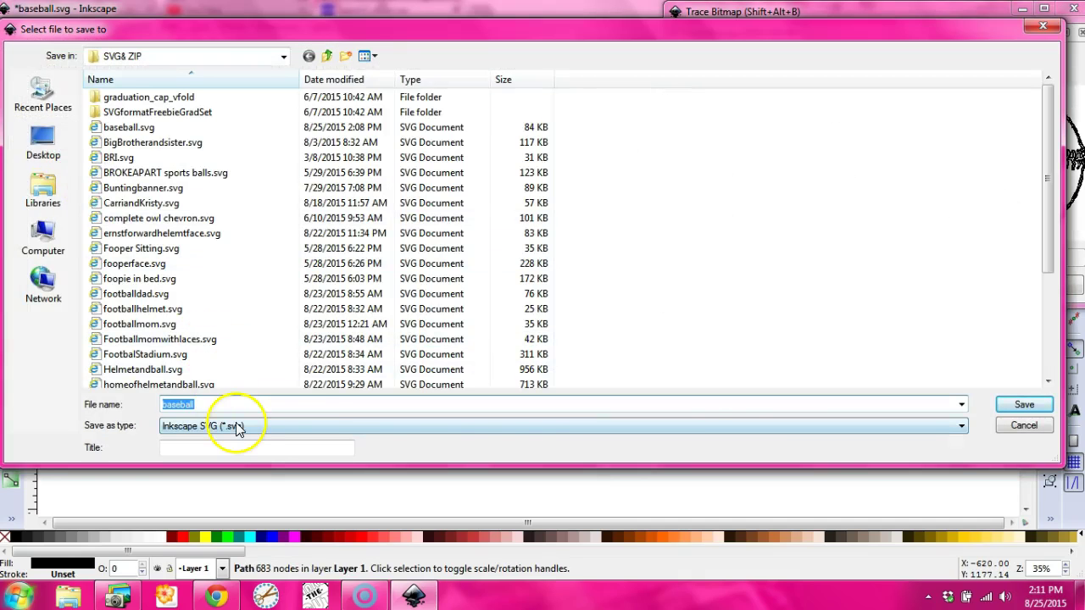
{"action": "left_click", "coordinate": [961, 431]}
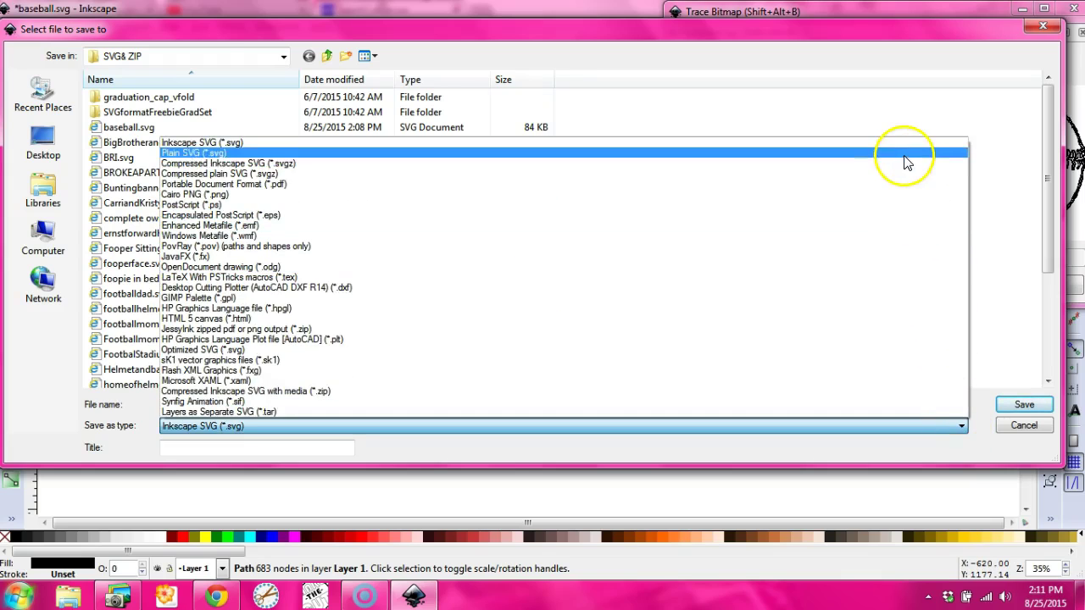
{"action": "left_click", "coordinate": [906, 155]}
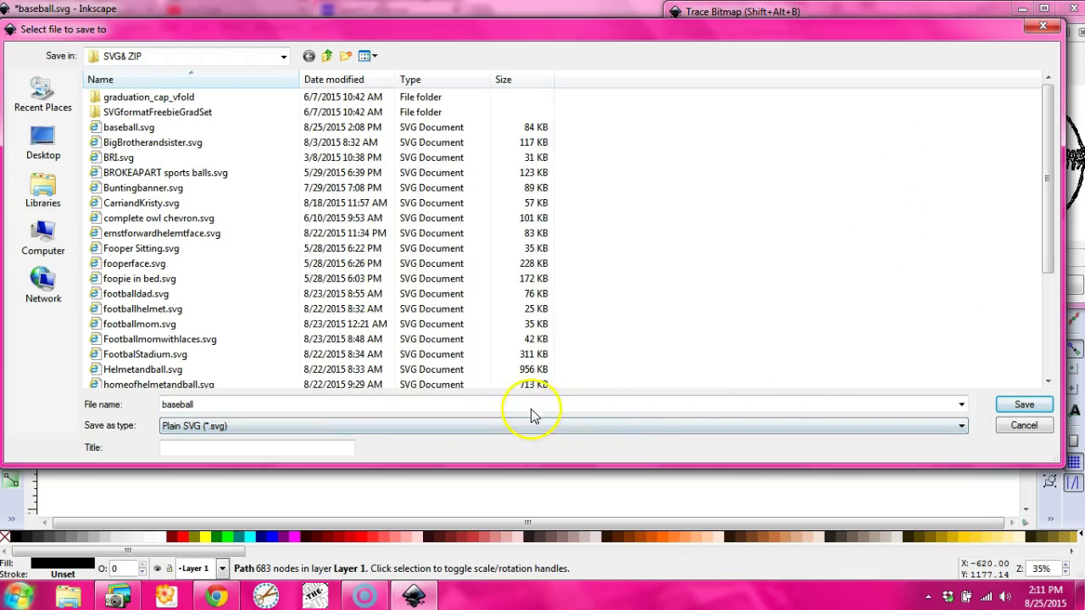
{"action": "left_click", "coordinate": [1028, 405]}
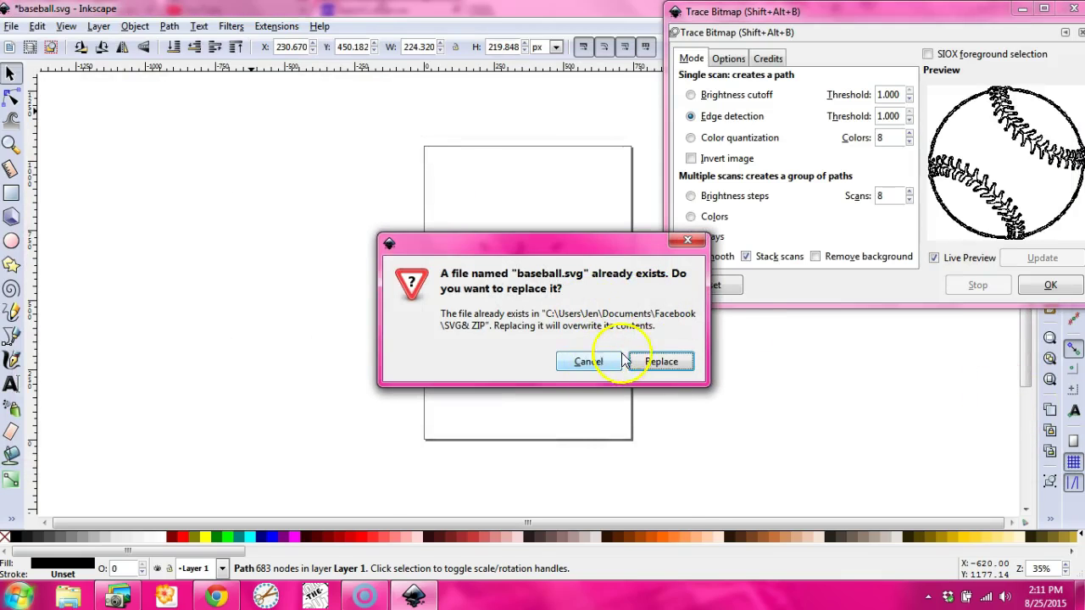
{"action": "left_click", "coordinate": [660, 362]}
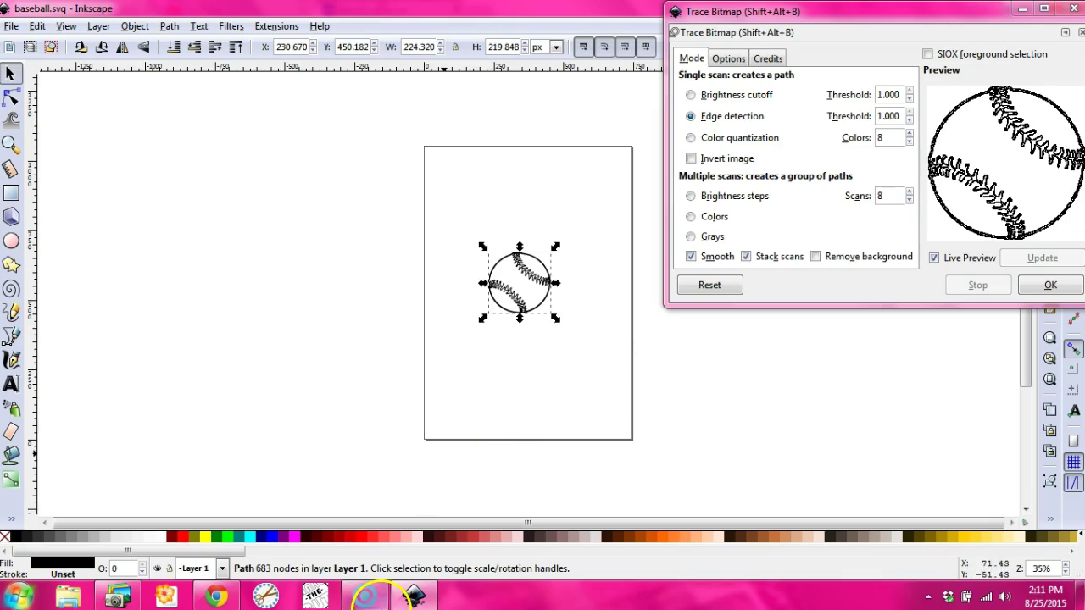
Step: Import baseball.svg into ScanNCut Canvas through the SVG import dialog
{"action": "left_click", "coordinate": [214, 598]}
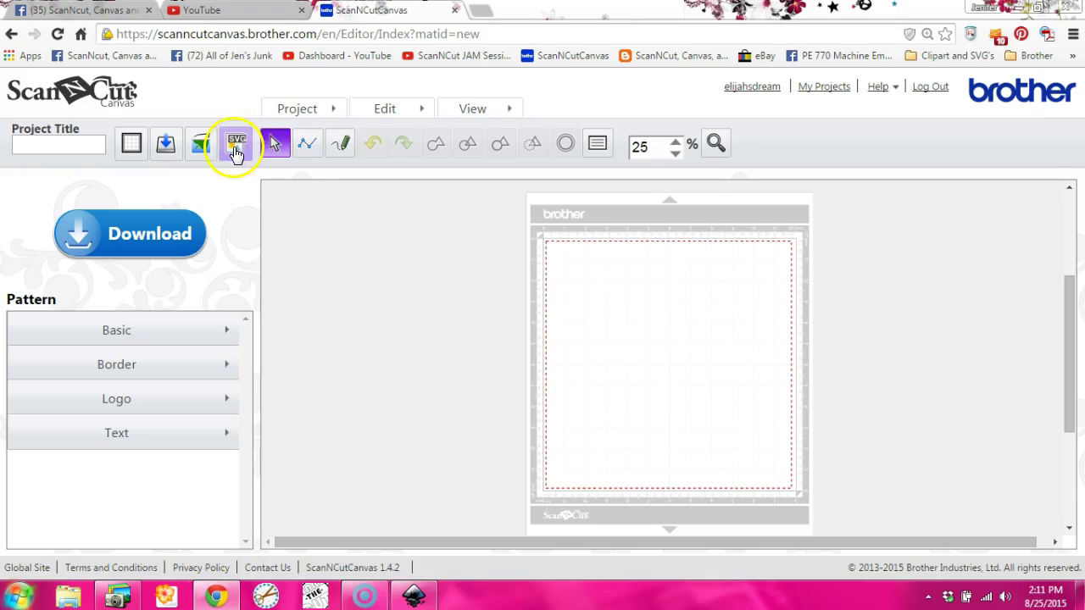
{"action": "left_click", "coordinate": [237, 144]}
{"action": "left_click", "coordinate": [362, 292]}
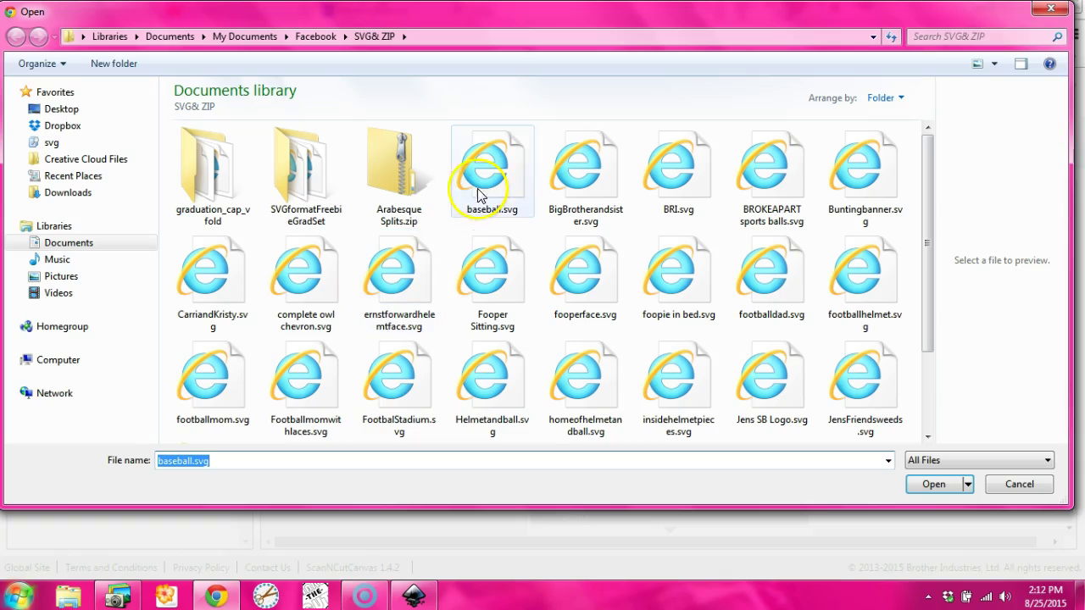
{"action": "double_click", "coordinate": [485, 180]}
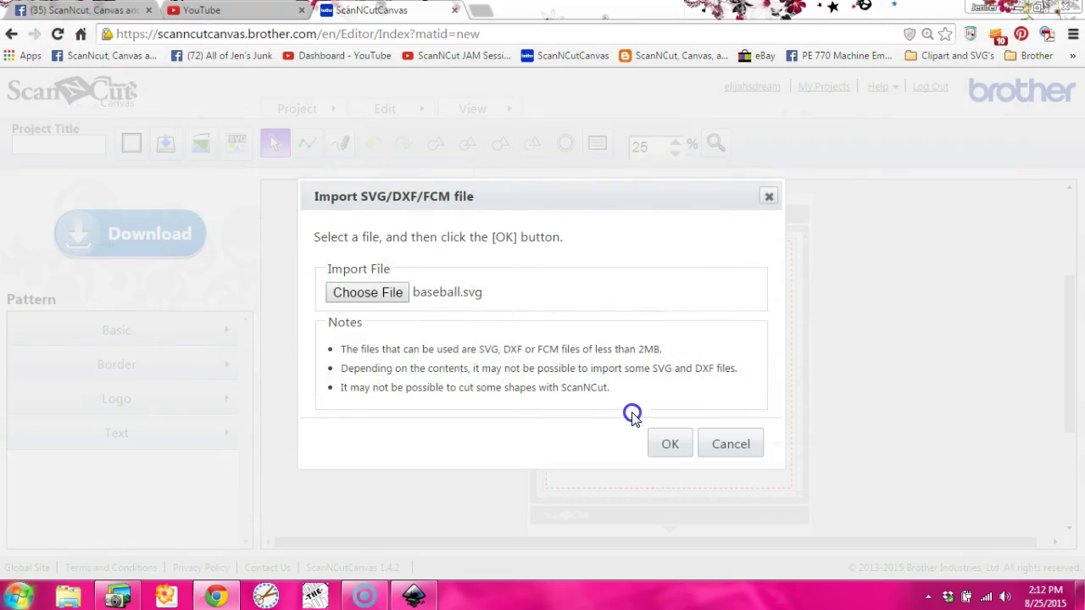
{"action": "left_click", "coordinate": [670, 444]}
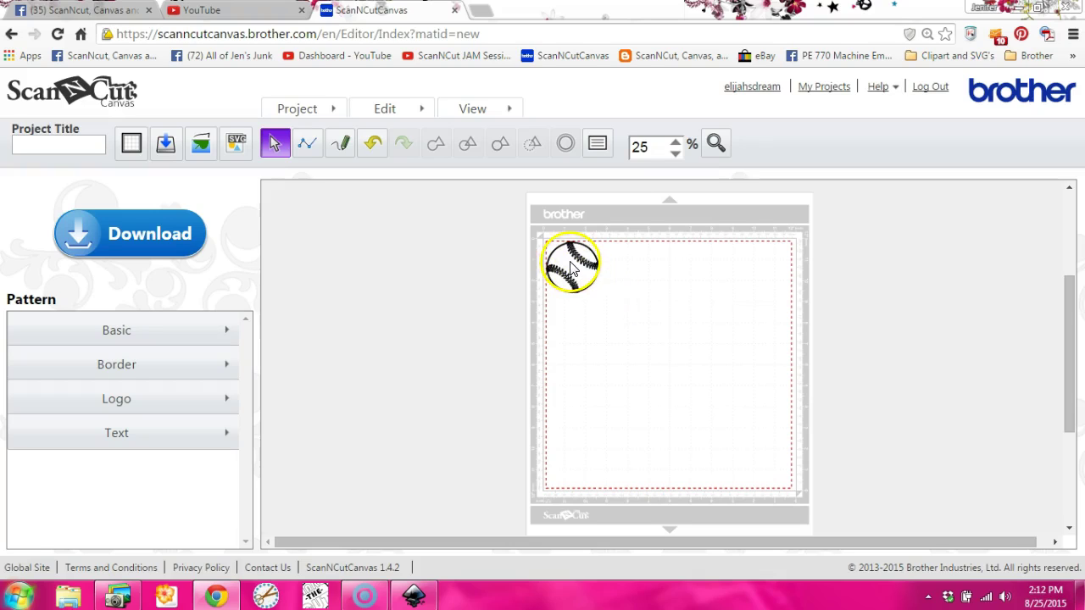
Step: Reset the Trace Bitmap settings to defaults, close the panel, and delete the traced baseball
{"action": "left_click", "coordinate": [414, 596]}
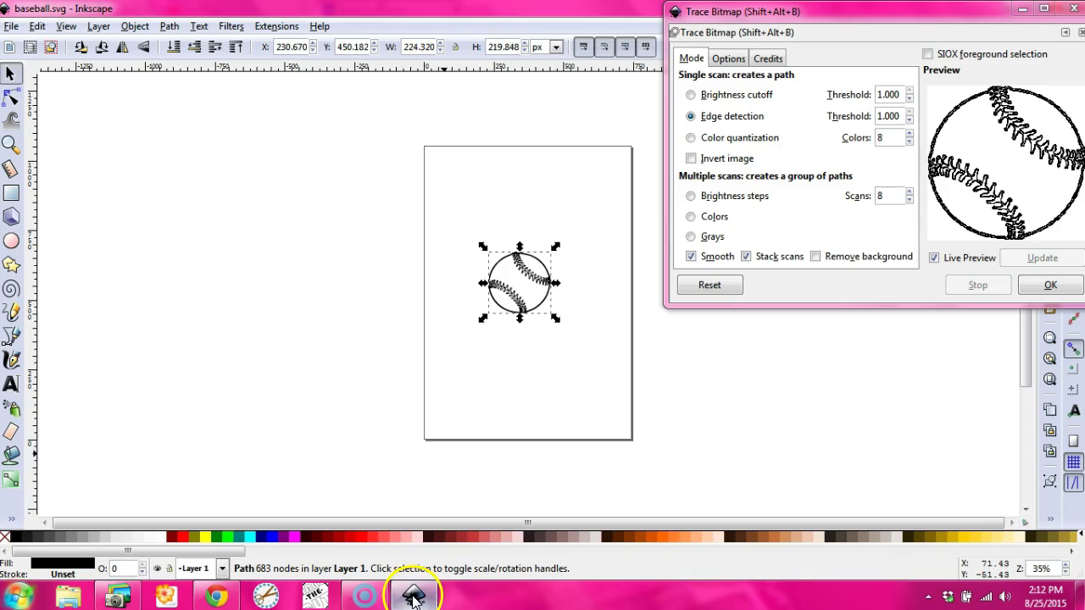
{"action": "left_click", "coordinate": [712, 286]}
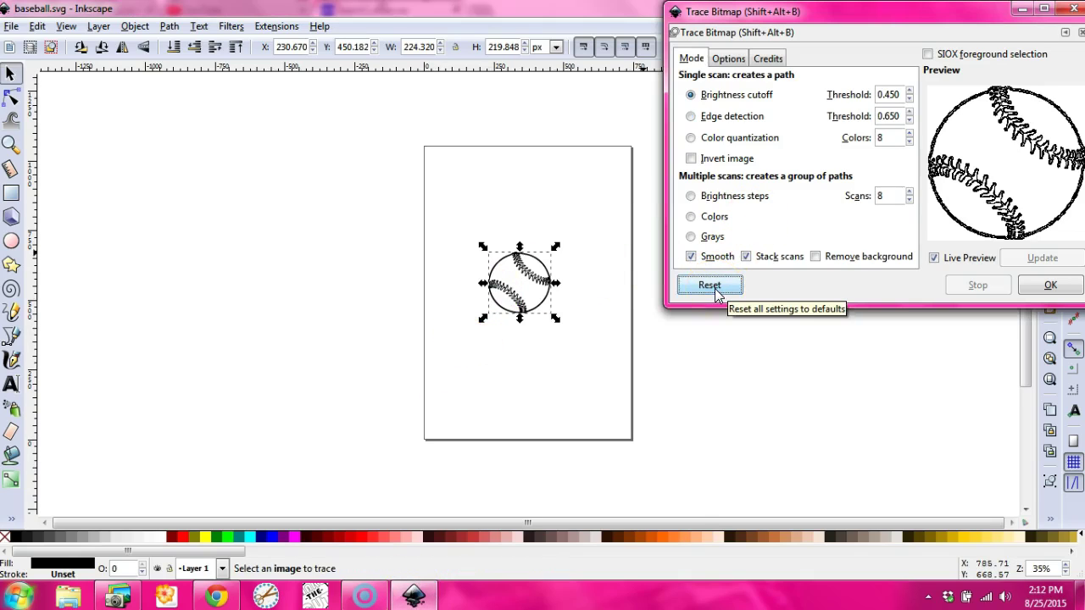
{"action": "left_click", "coordinate": [712, 286]}
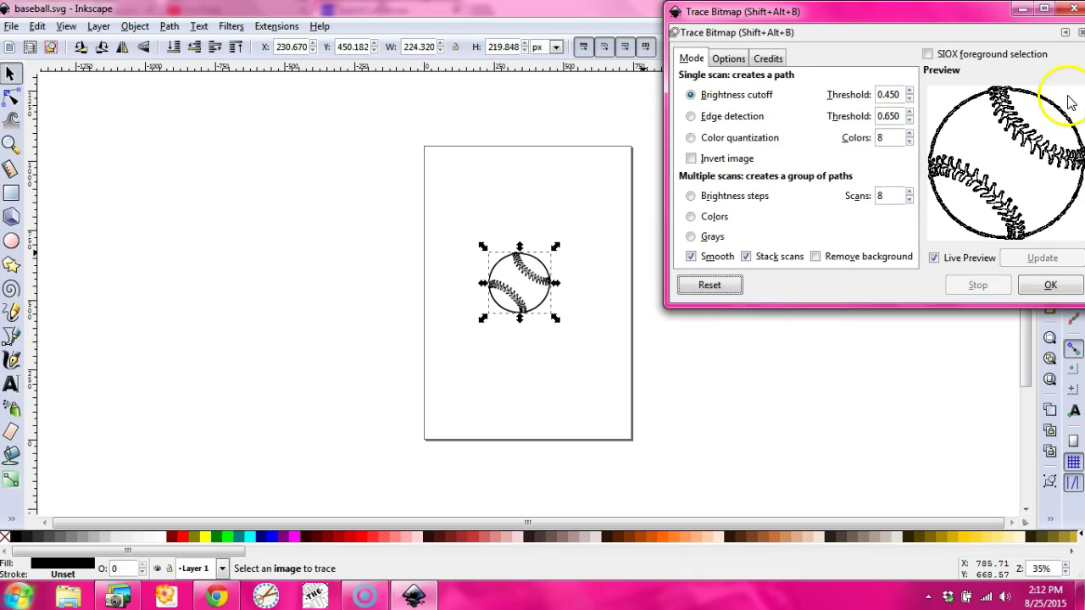
{"action": "left_click", "coordinate": [1065, 10]}
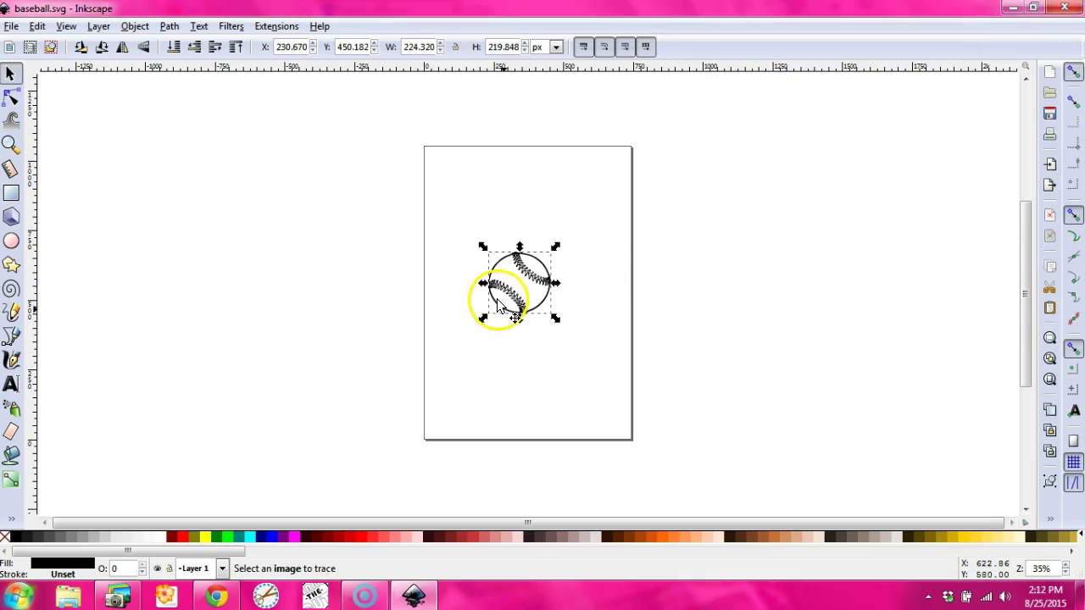
{"action": "right_click", "coordinate": [511, 286]}
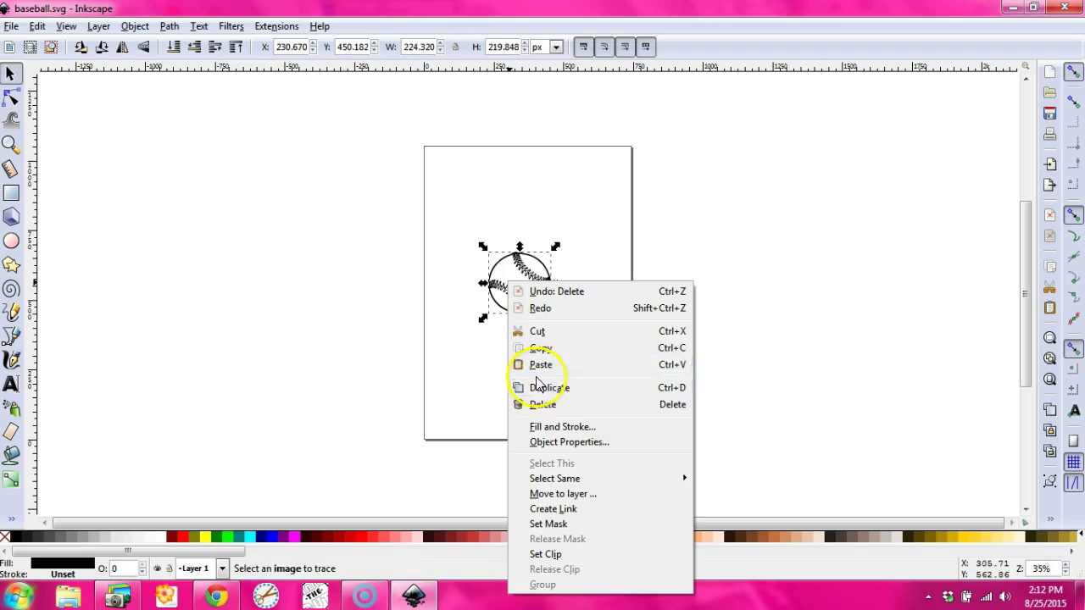
{"action": "left_click", "coordinate": [542, 404]}
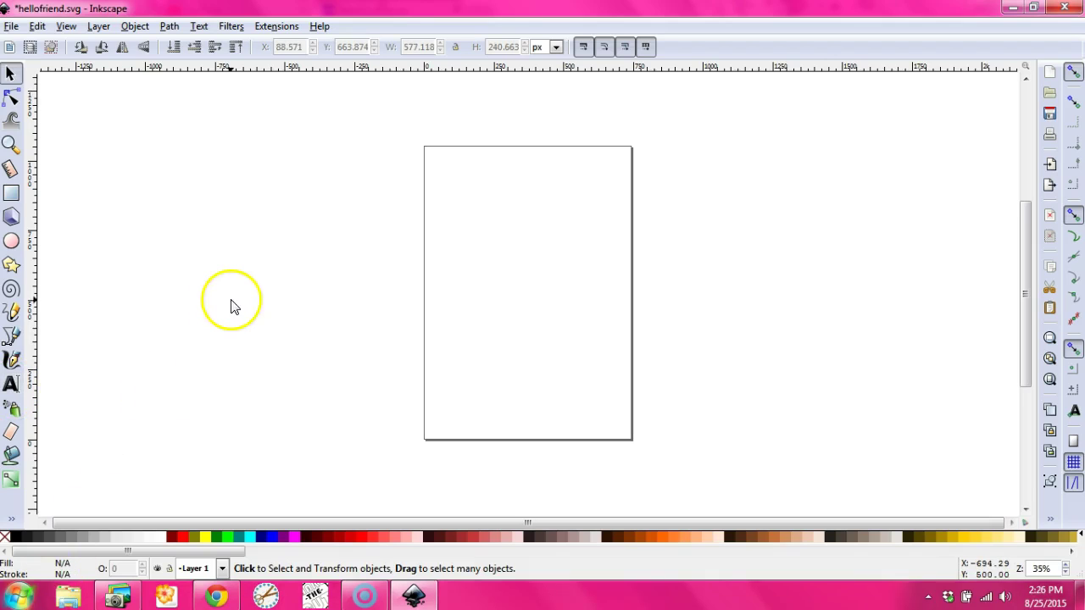
Step: Add the text 'Hi Friend' on the page at font size 32
{"action": "left_click", "coordinate": [10, 385]}
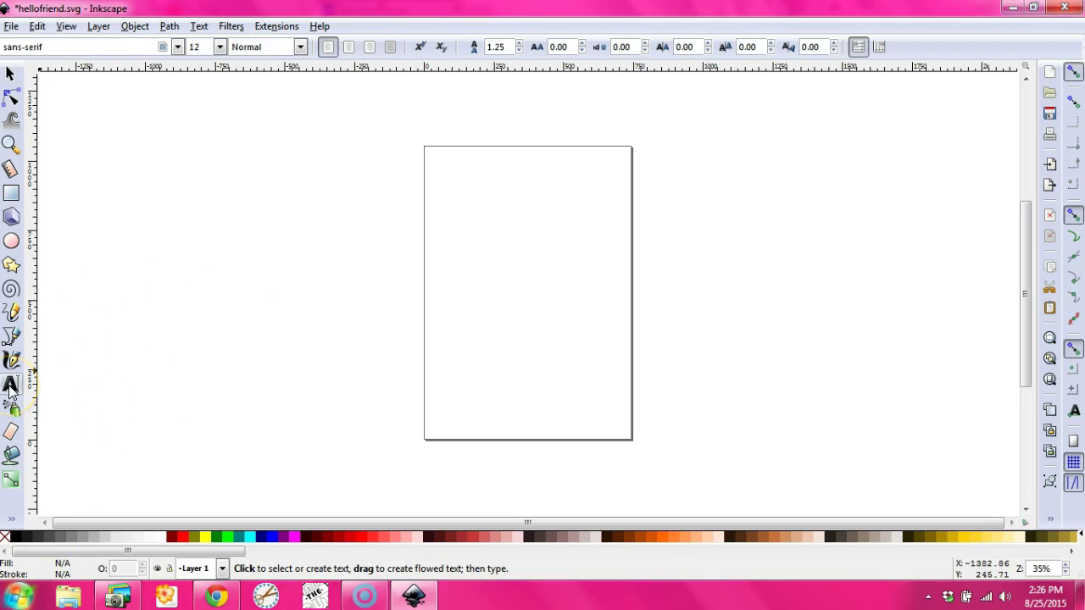
{"action": "left_click", "coordinate": [459, 239]}
{"action": "left_click", "coordinate": [480, 259]}
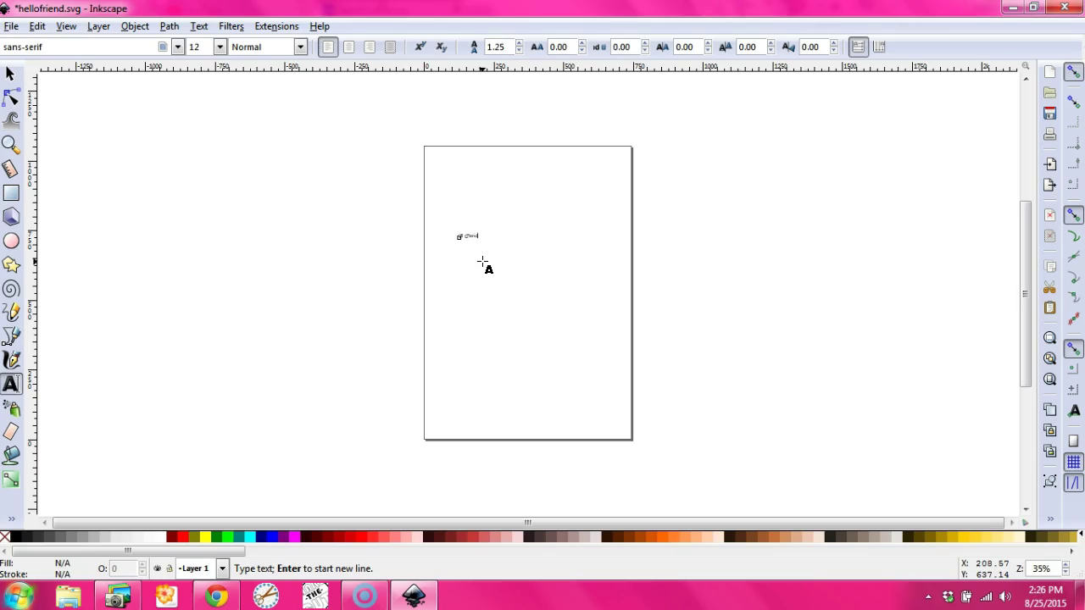
{"action": "left_click", "coordinate": [219, 47]}
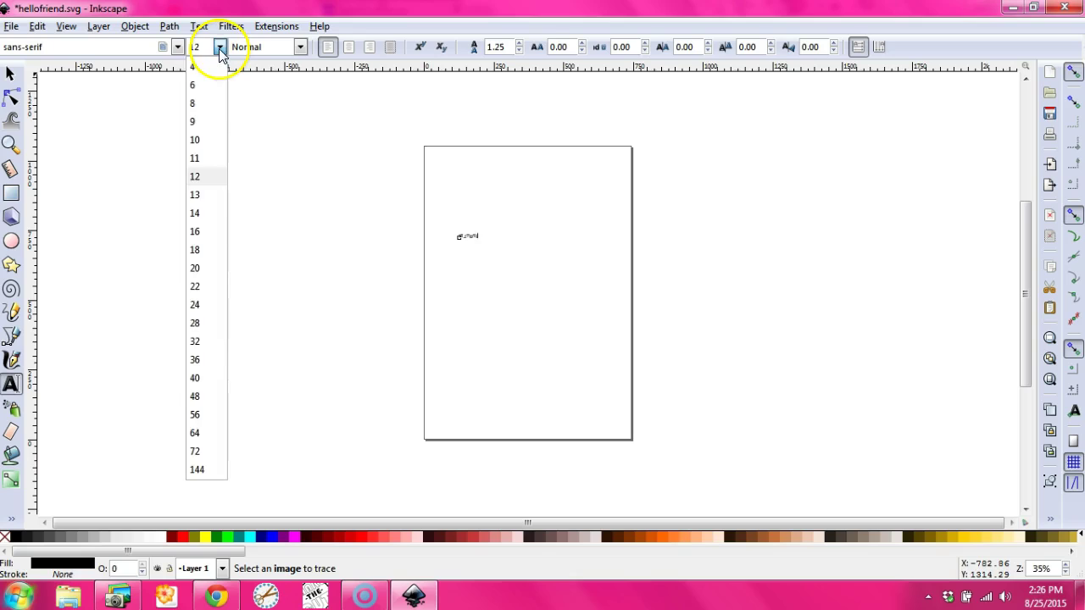
{"action": "left_click", "coordinate": [201, 341]}
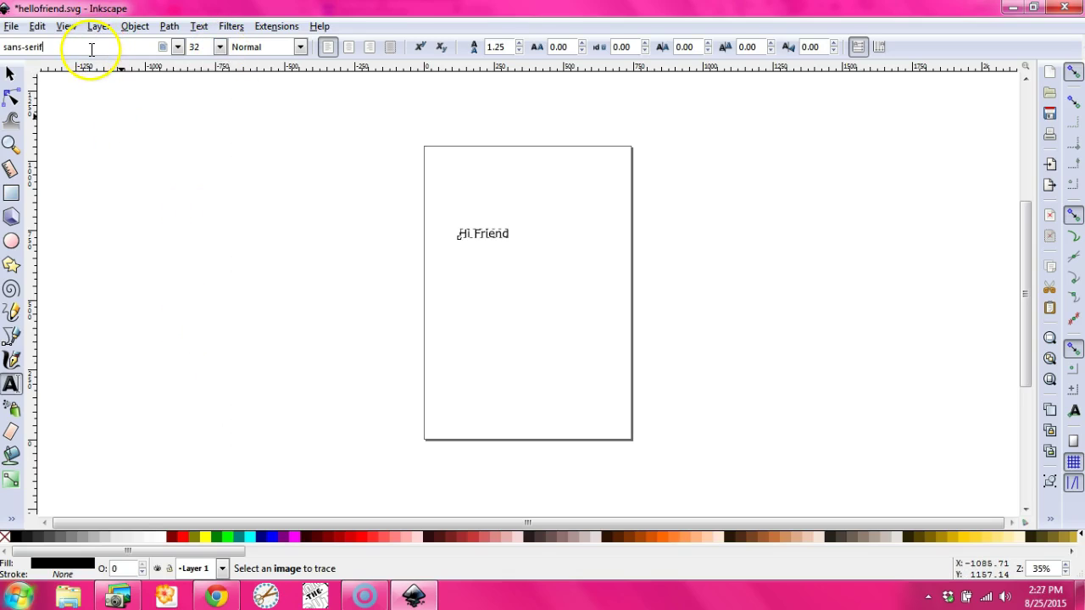
Step: Change the text to the DomLovesMary font, enlarge it about 4.5 times, and move it up-left
{"action": "left_click_drag", "start_coordinate": [80, 46], "coordinate": [2, 47]}
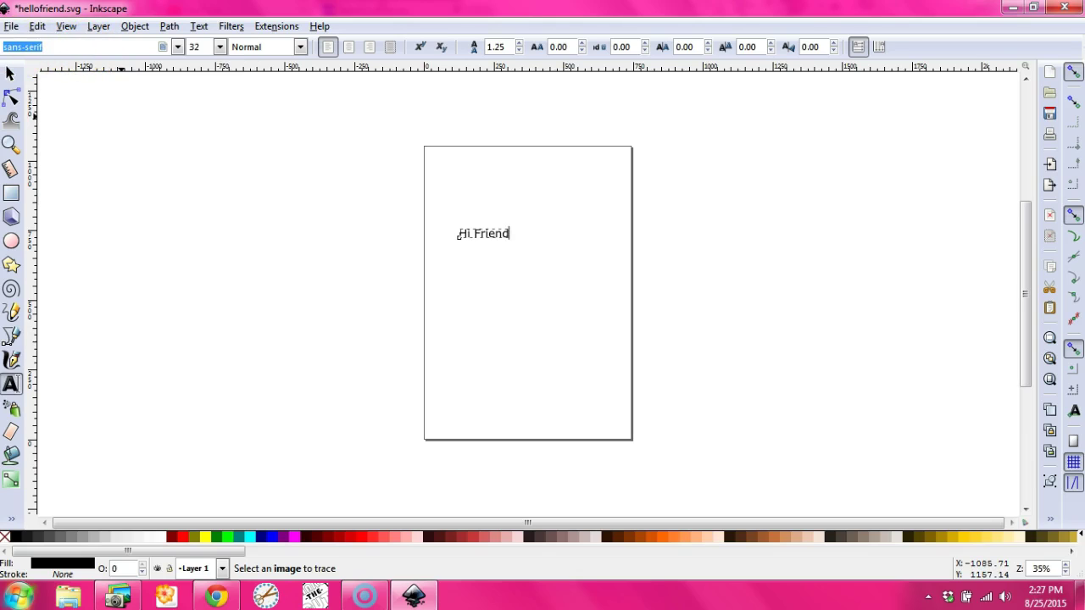
{"action": "type", "text": "Dom"}
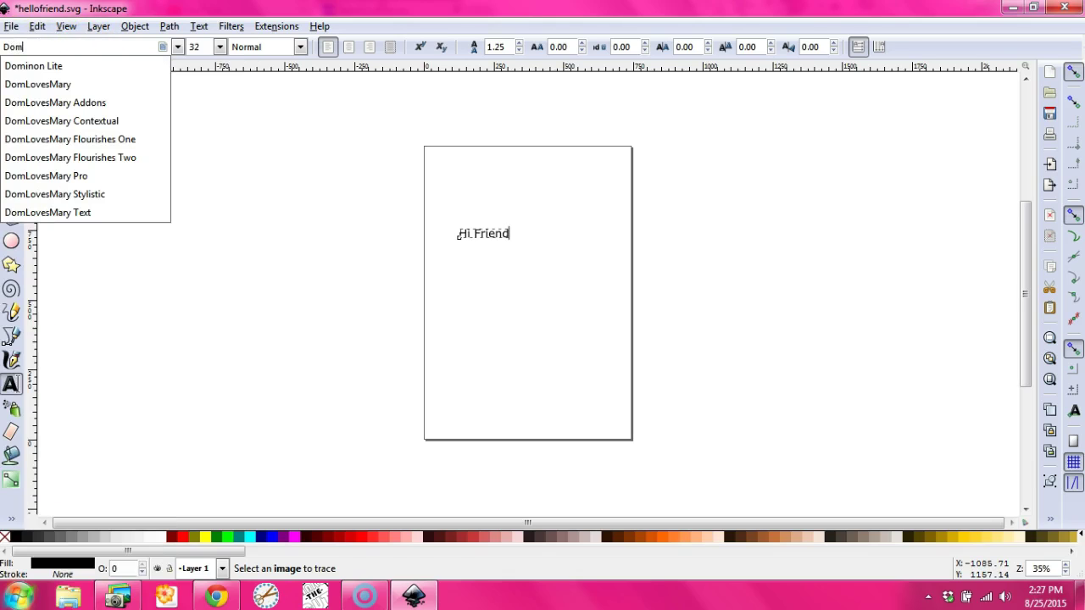
{"action": "left_click", "coordinate": [71, 84]}
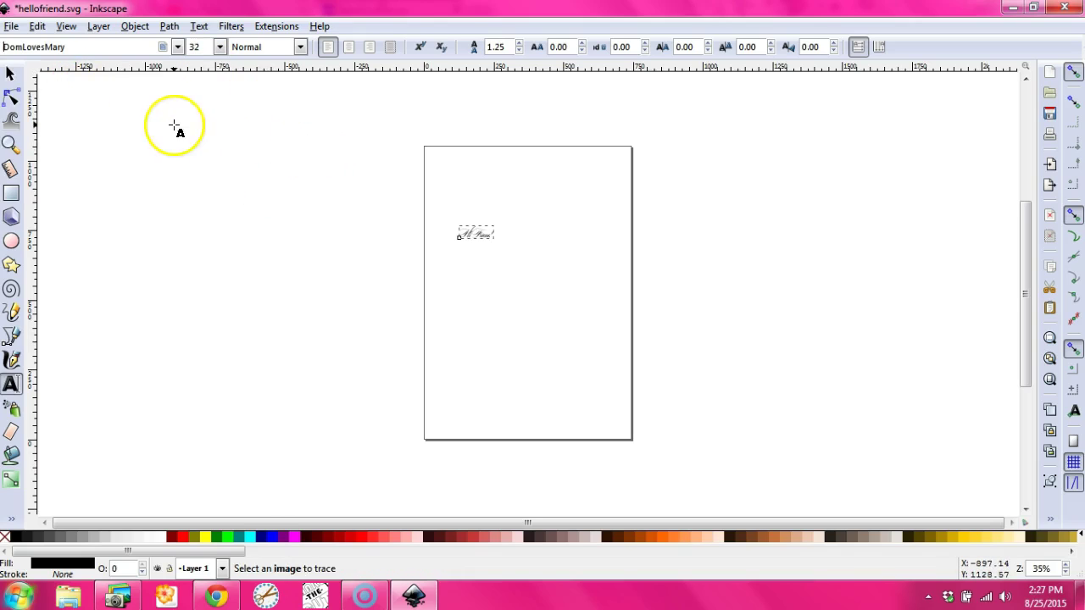
{"action": "left_click", "coordinate": [11, 74]}
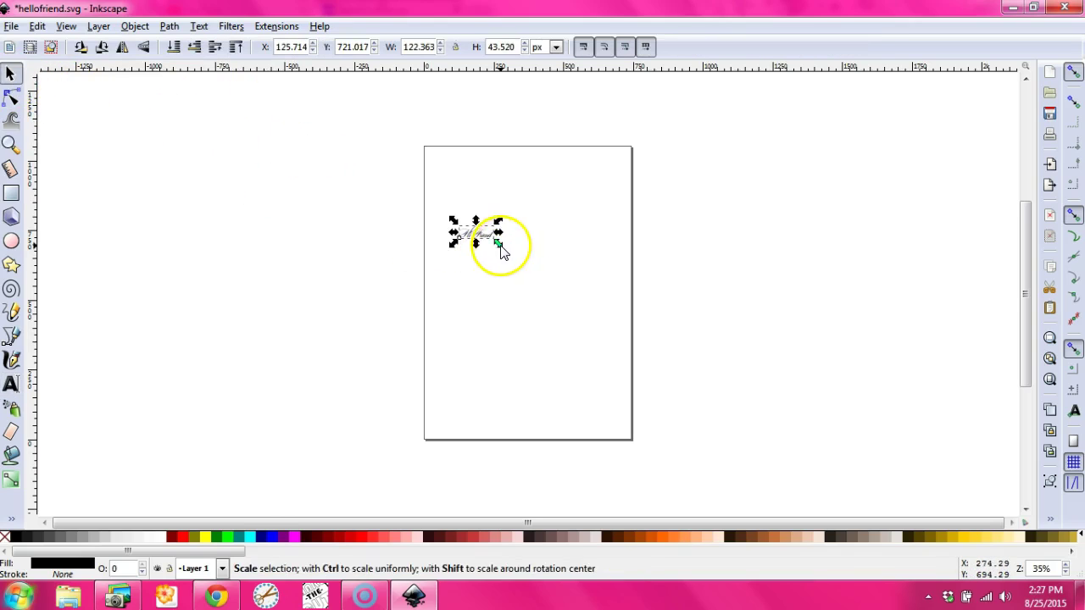
{"action": "left_click_drag", "start_coordinate": [500, 248], "coordinate": [617, 293]}
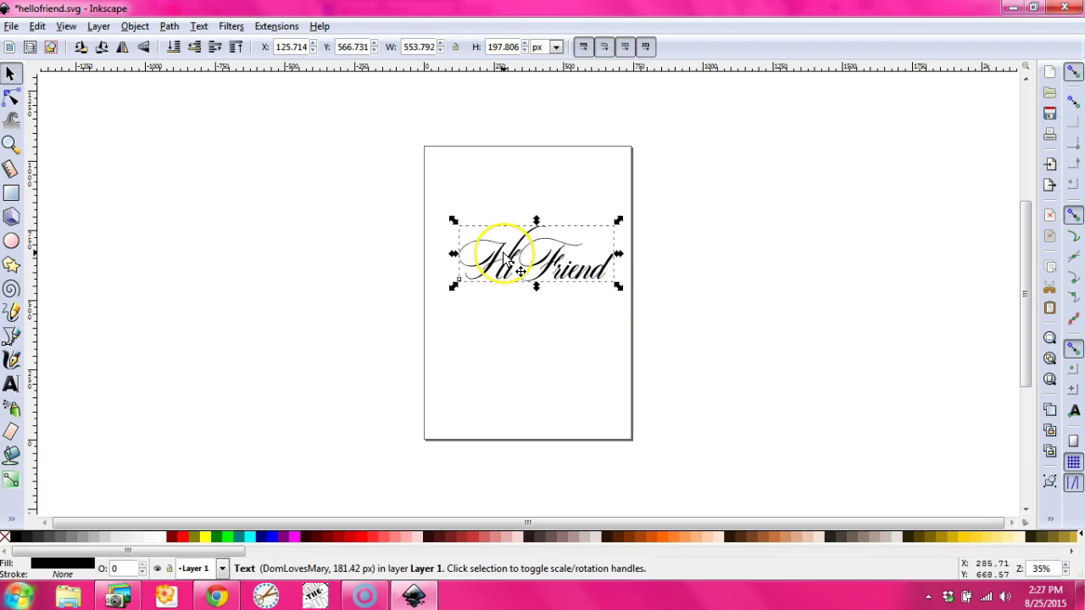
{"action": "left_click_drag", "start_coordinate": [504, 254], "coordinate": [484, 232]}
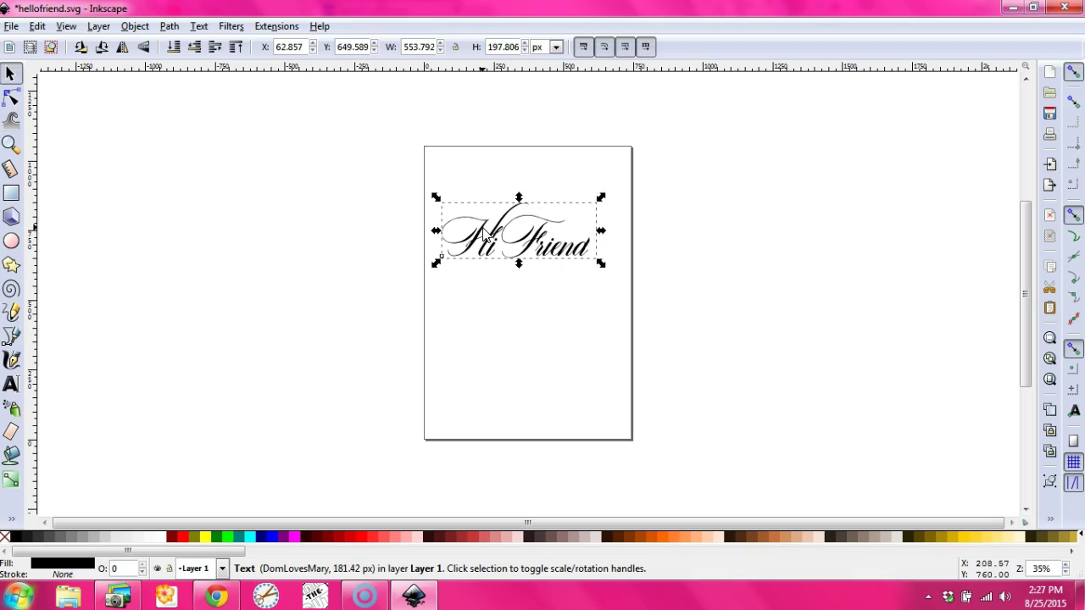
Step: Convert the Hi Friend text to paths with Object to Path
{"action": "left_click", "coordinate": [585, 278]}
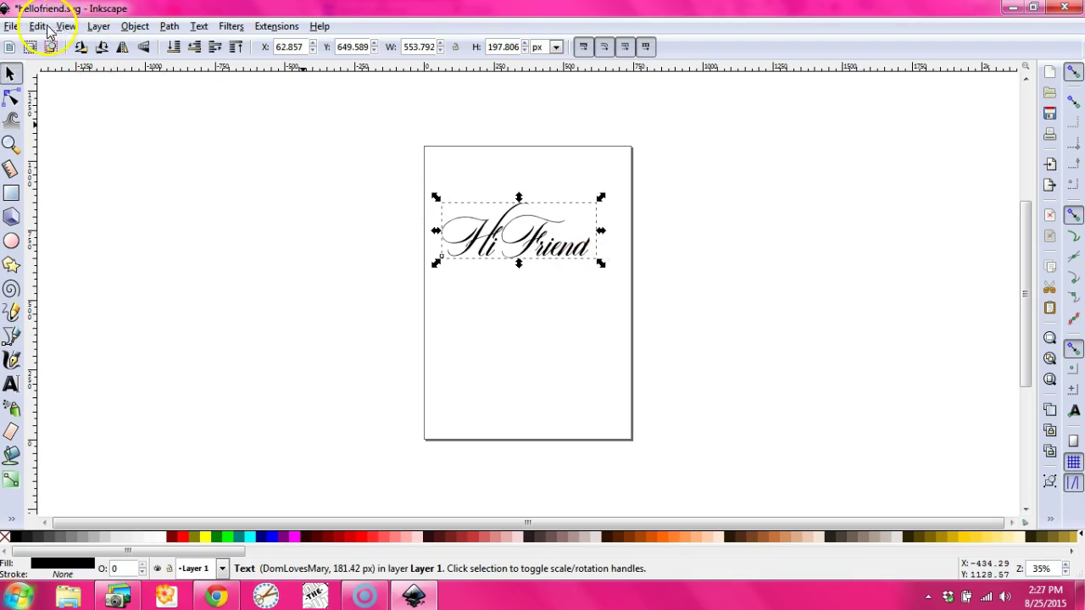
{"action": "left_click", "coordinate": [169, 26]}
{"action": "left_click", "coordinate": [190, 48]}
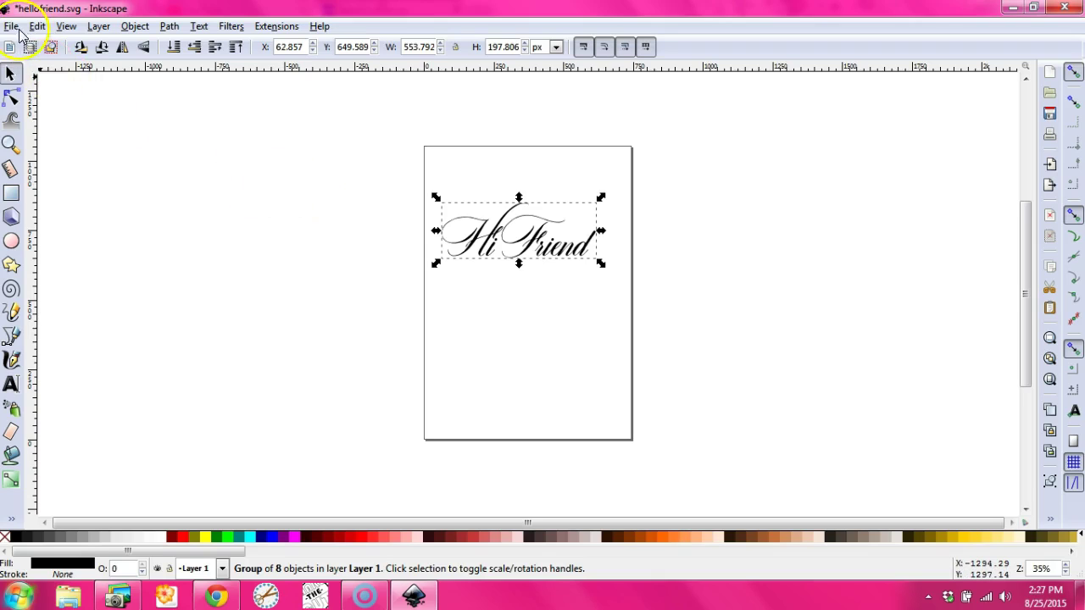
Step: Save the lettering as a Plain SVG file named hifriend.svg
{"action": "left_click", "coordinate": [11, 26]}
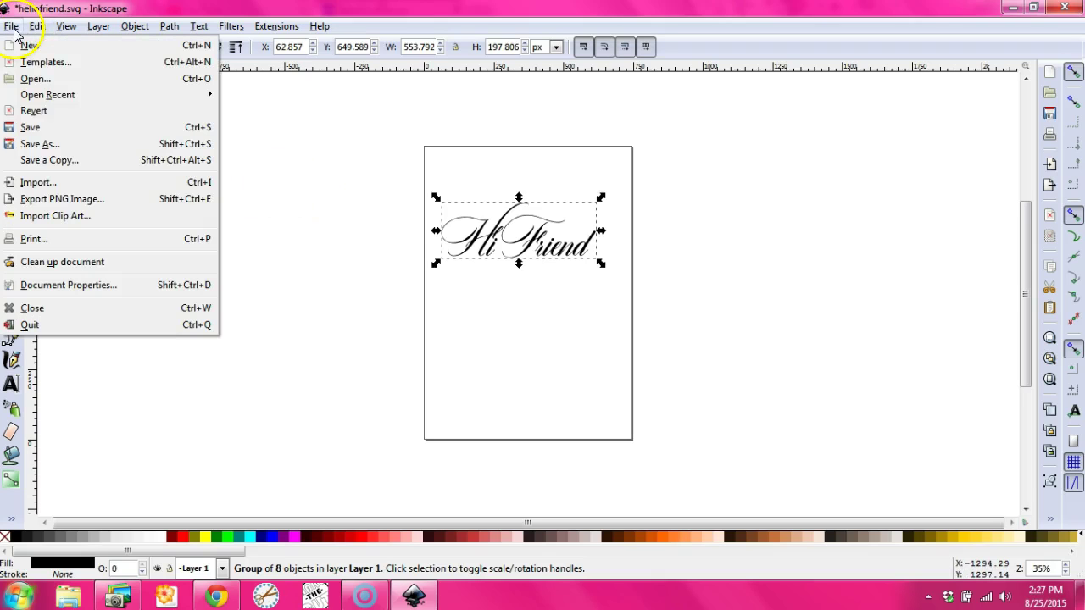
{"action": "left_click", "coordinate": [52, 144]}
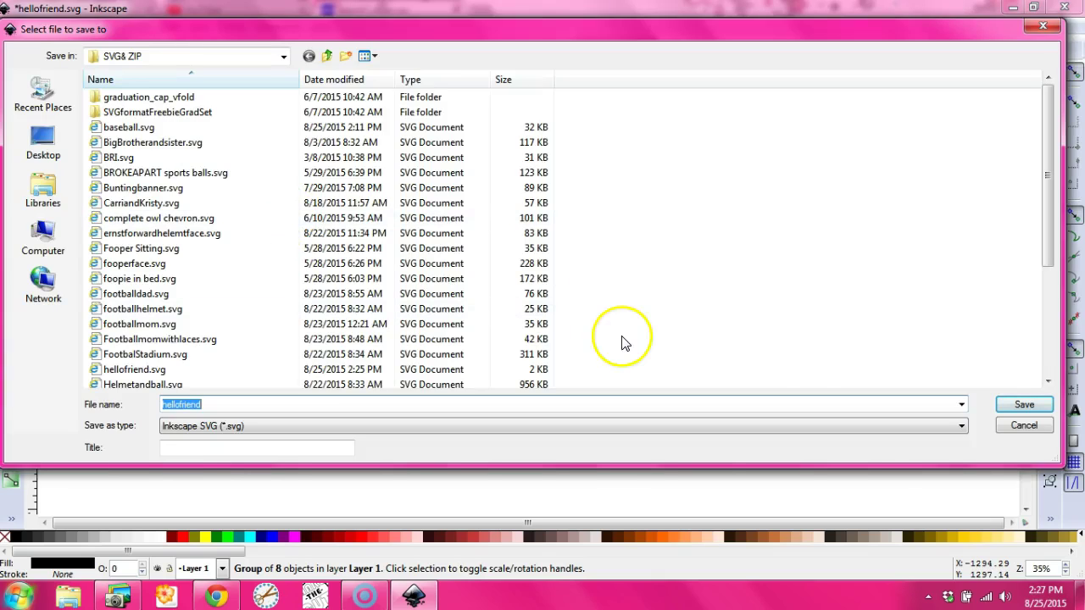
{"action": "left_click", "coordinate": [962, 429]}
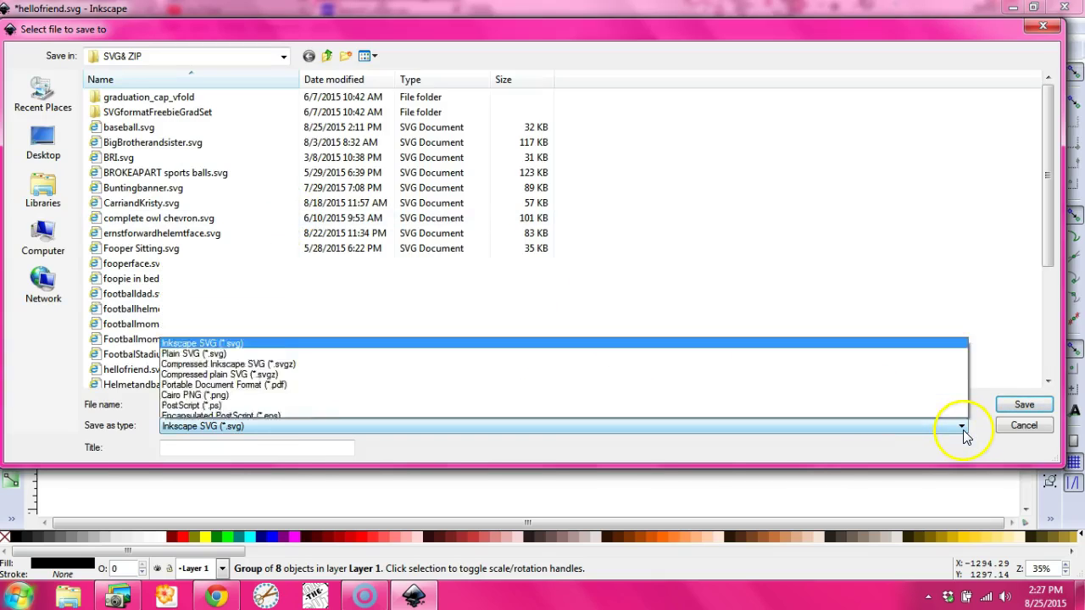
{"action": "left_click", "coordinate": [908, 155]}
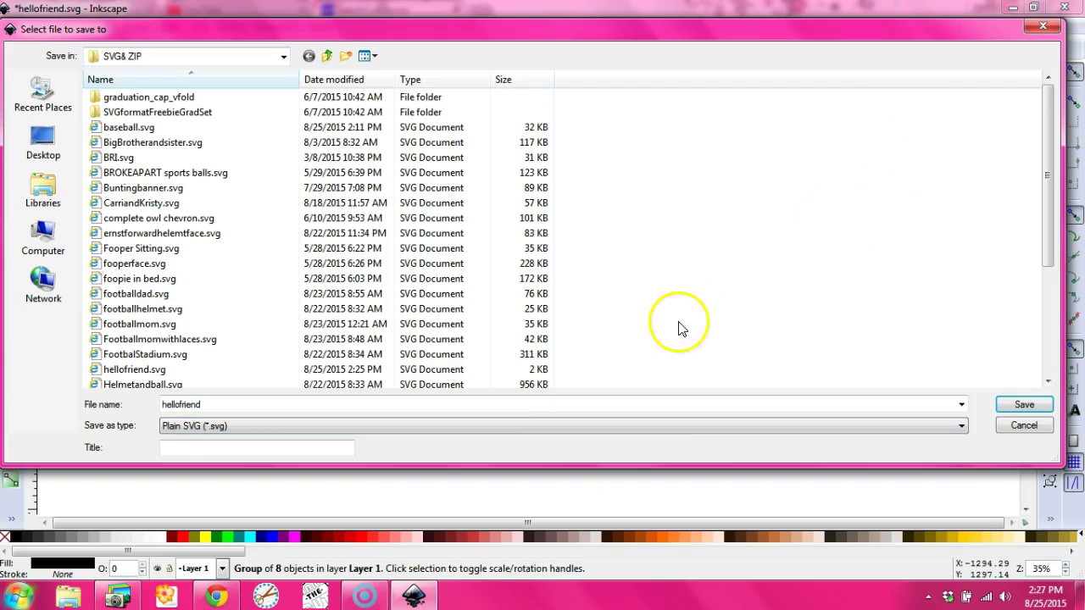
{"action": "double_click", "coordinate": [180, 405]}
{"action": "left_click", "coordinate": [181, 406]}
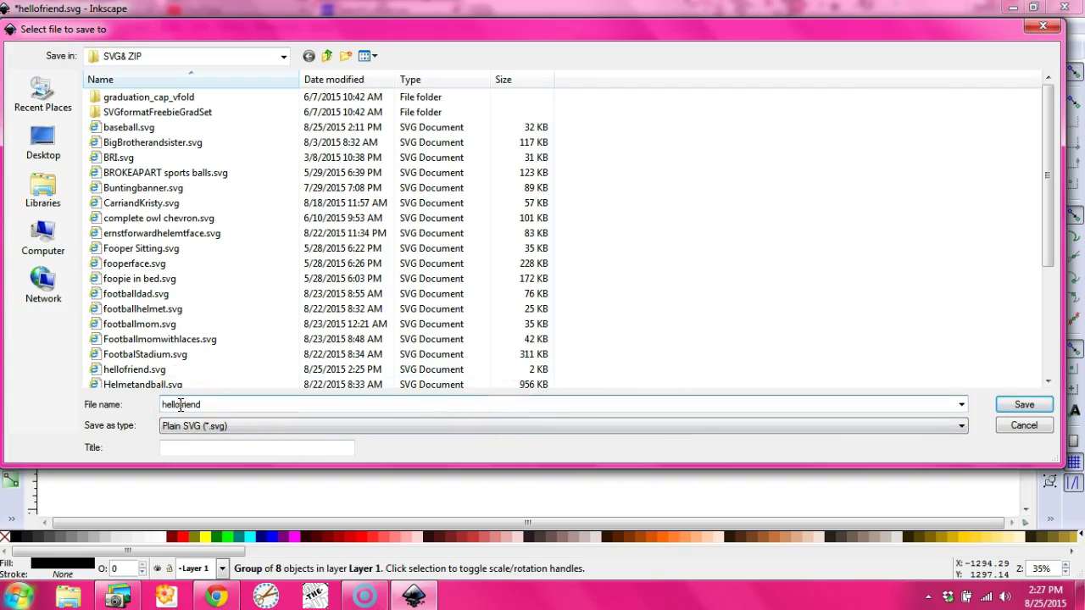
{"action": "key", "text": "BackSpace"}
{"action": "key", "text": "BackSpace"}
{"action": "type", "text": "i"}
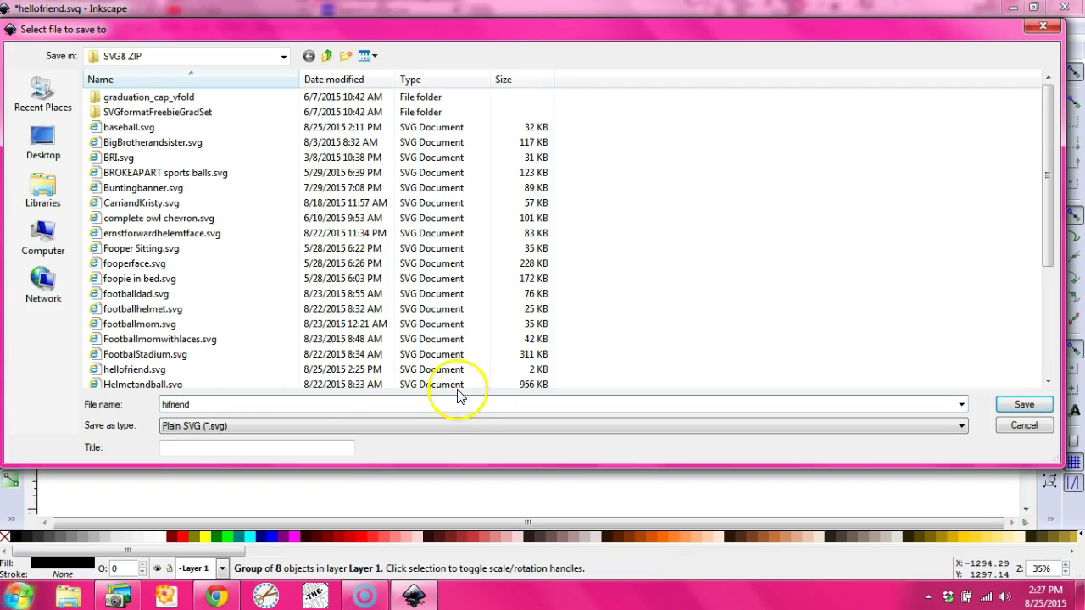
{"action": "left_click", "coordinate": [1021, 405]}
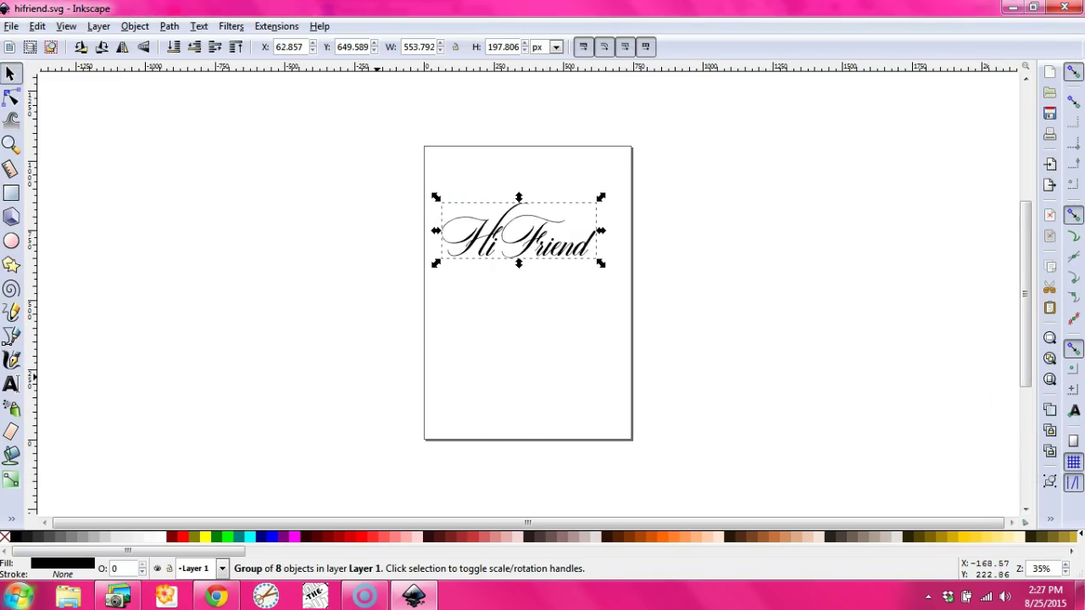
Step: Choose hifriend.svg as the file in ScanNCut Canvas's SVG import dialog
{"action": "left_click", "coordinate": [217, 598]}
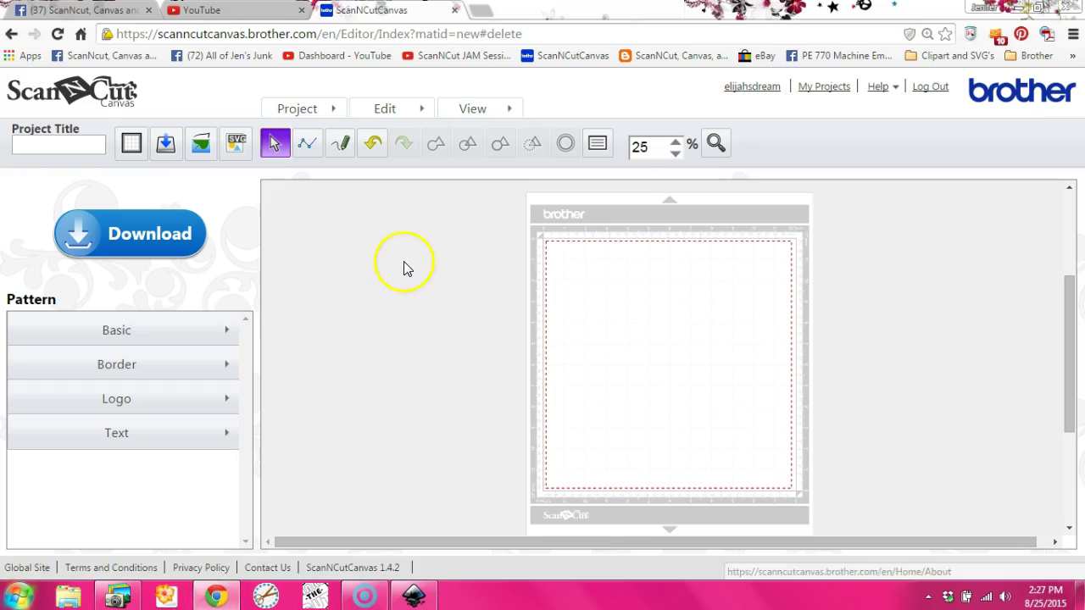
{"action": "left_click", "coordinate": [236, 147]}
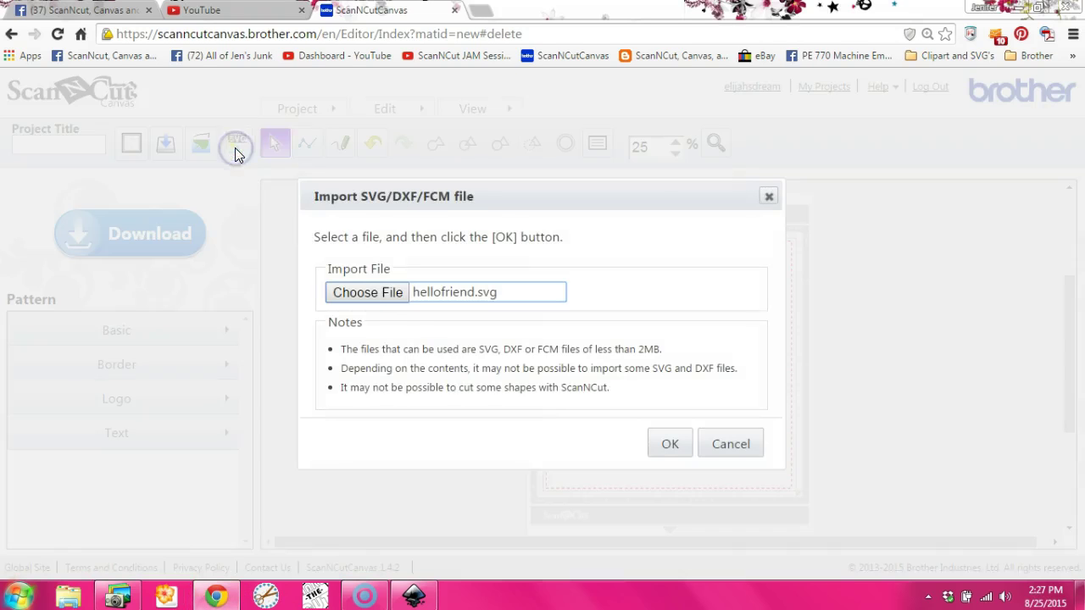
{"action": "left_click", "coordinate": [377, 299]}
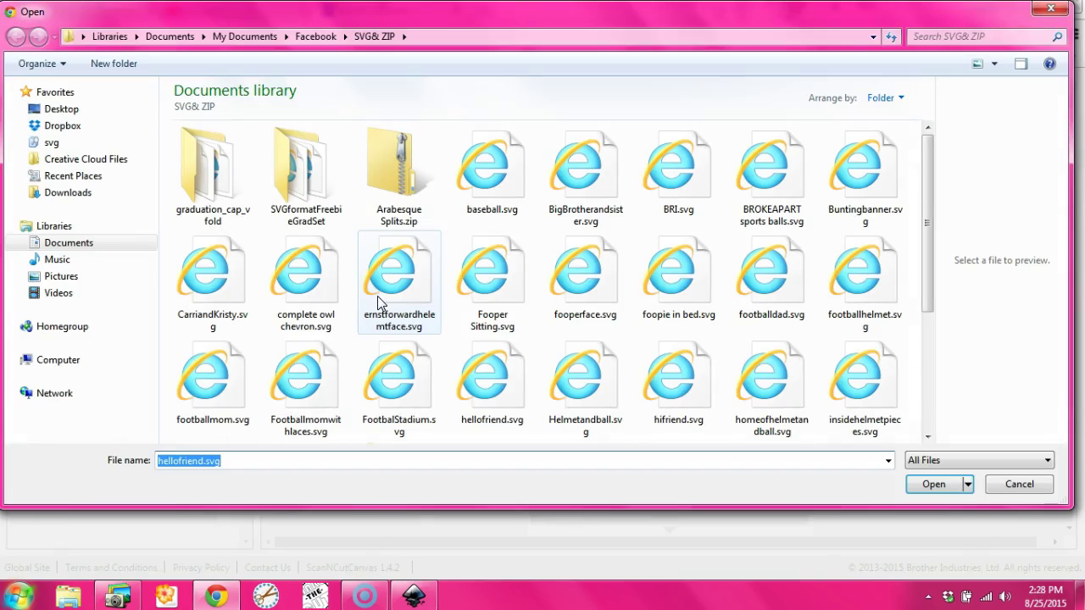
{"action": "double_click", "coordinate": [678, 373]}
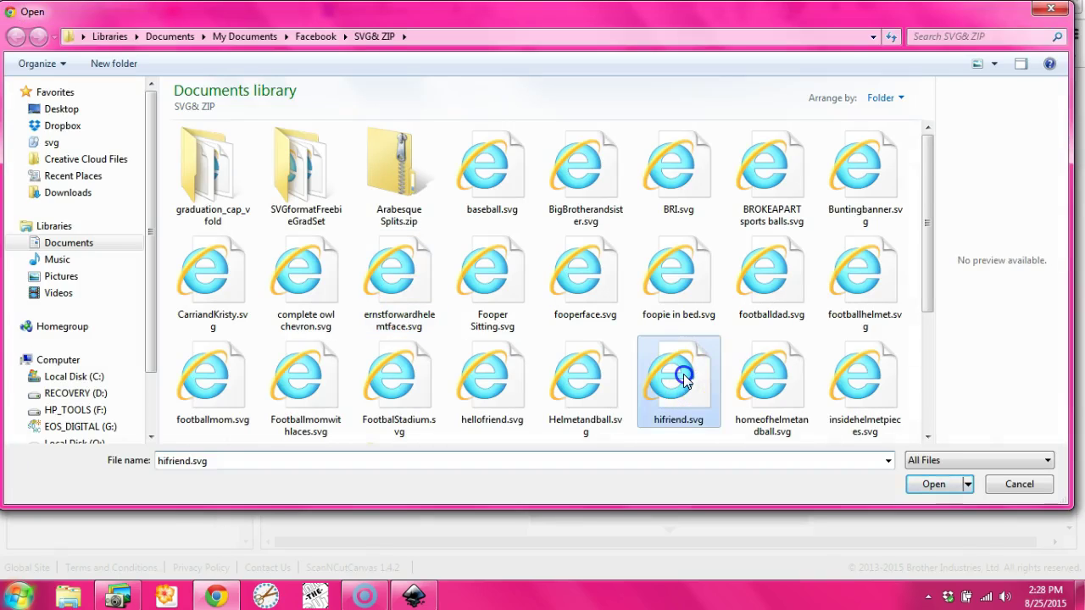
Step: Confirm the import so the hifriend.svg lettering loads onto the cutting mat
{"action": "left_click", "coordinate": [670, 445]}
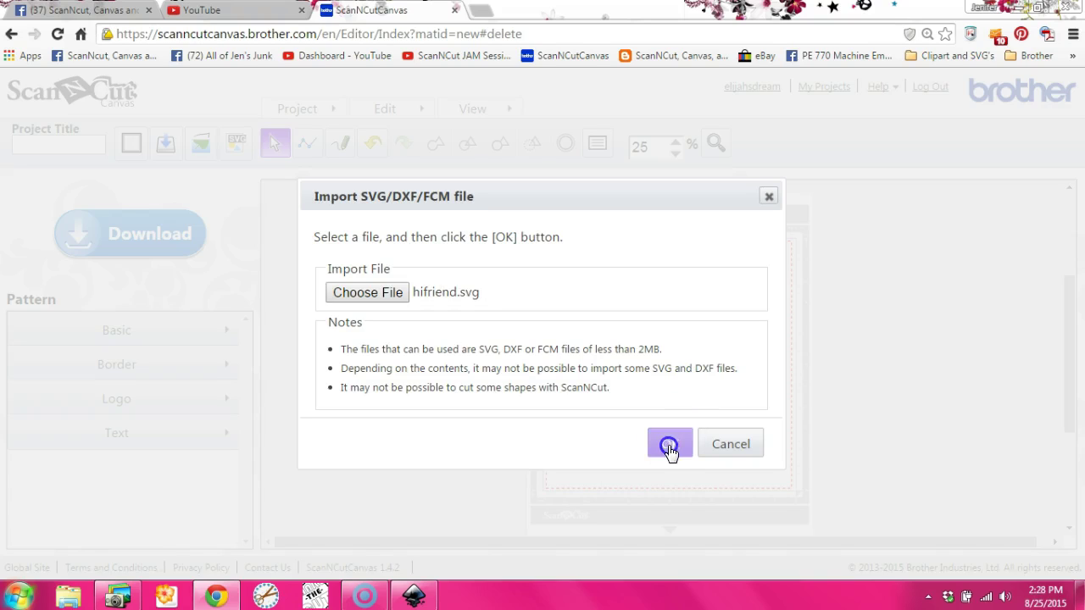